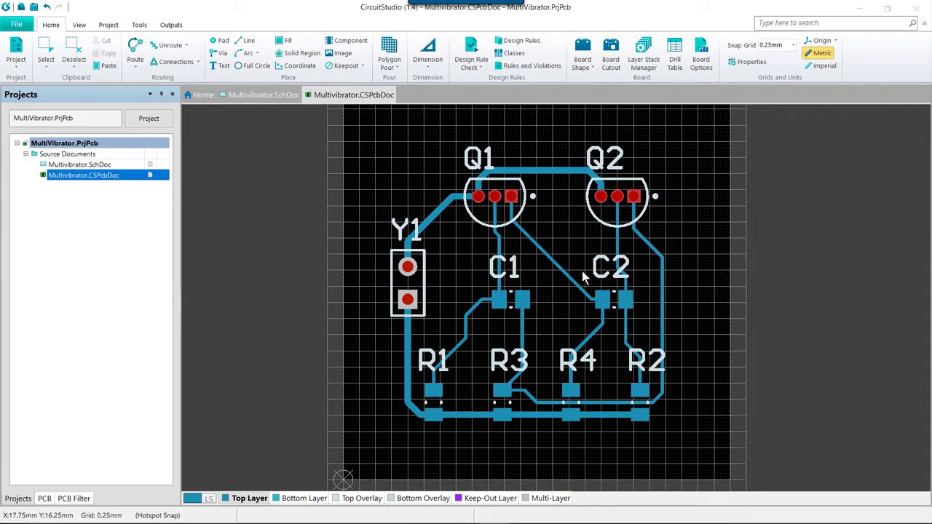
Step: Show the board's nets in the PCB panel and list every net of the <All Nets> class
left_click(79, 25)
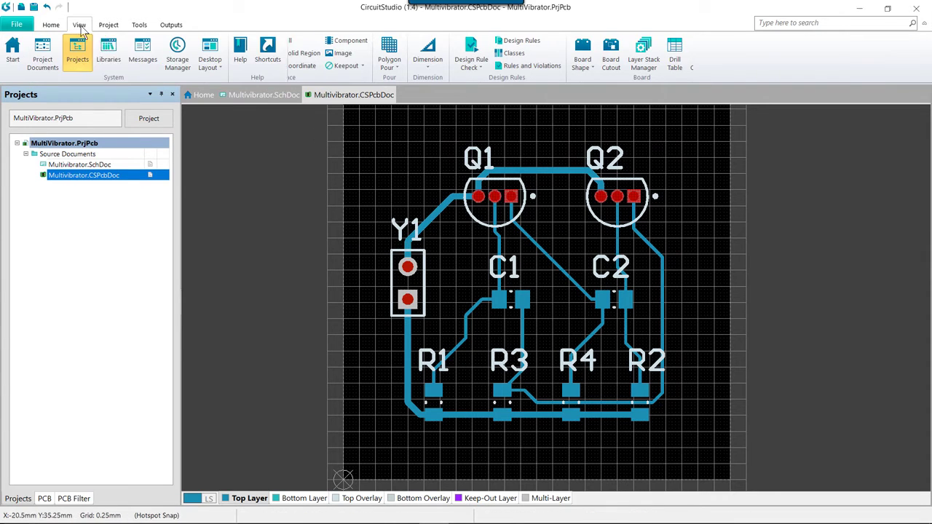
left_click(376, 64)
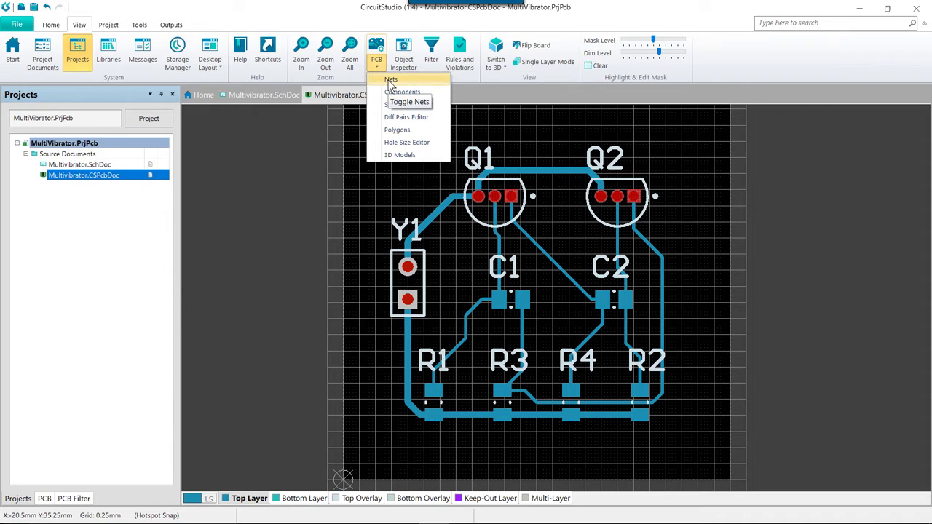
left_click(390, 80)
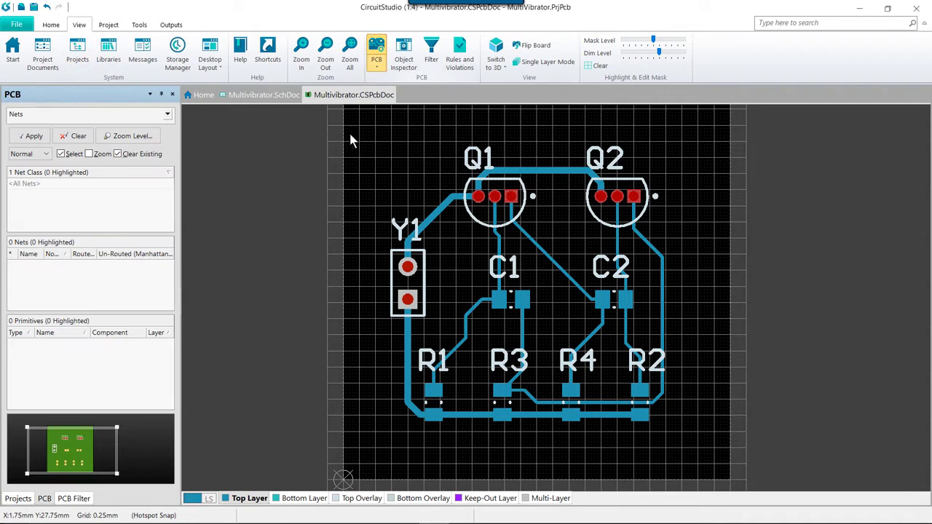
left_click(61, 186)
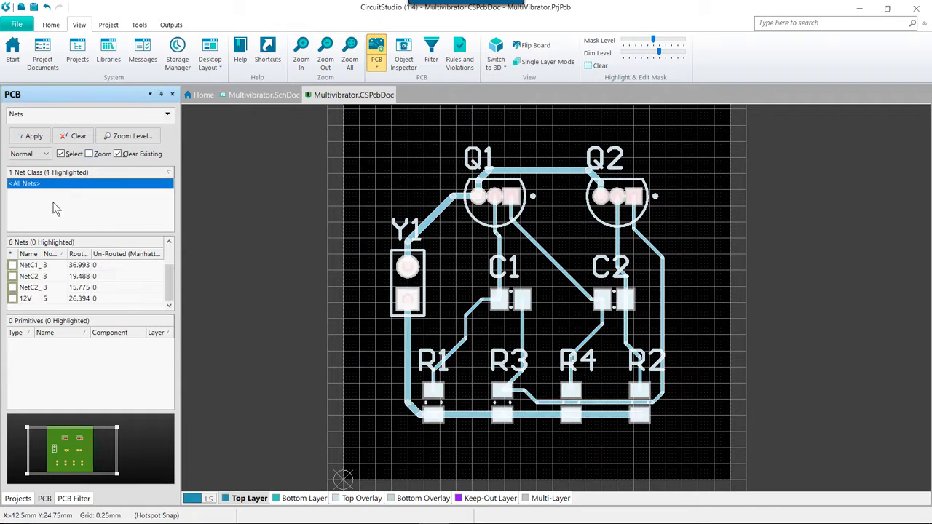
Step: Highlight the 12V net, examine the Remove Loops option in its net properties, and clear the highlight
left_click(32, 299)
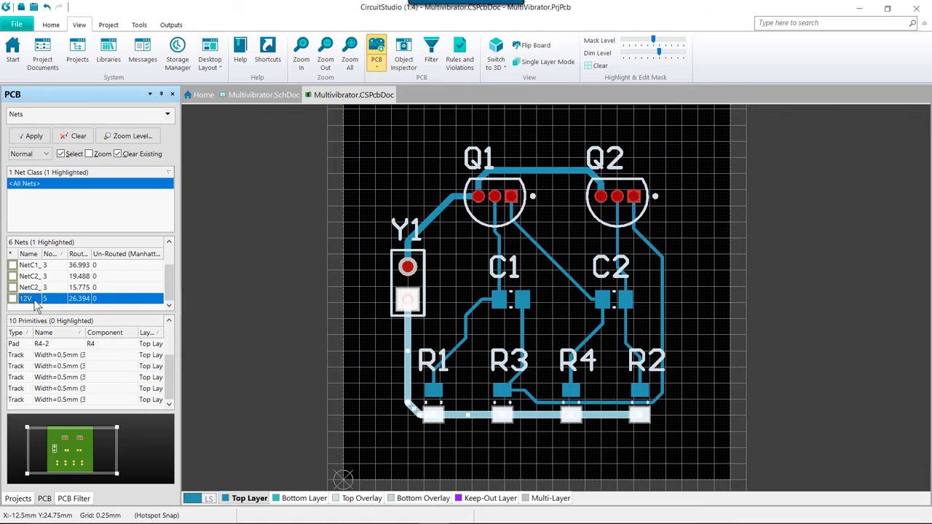
double_click(35, 300)
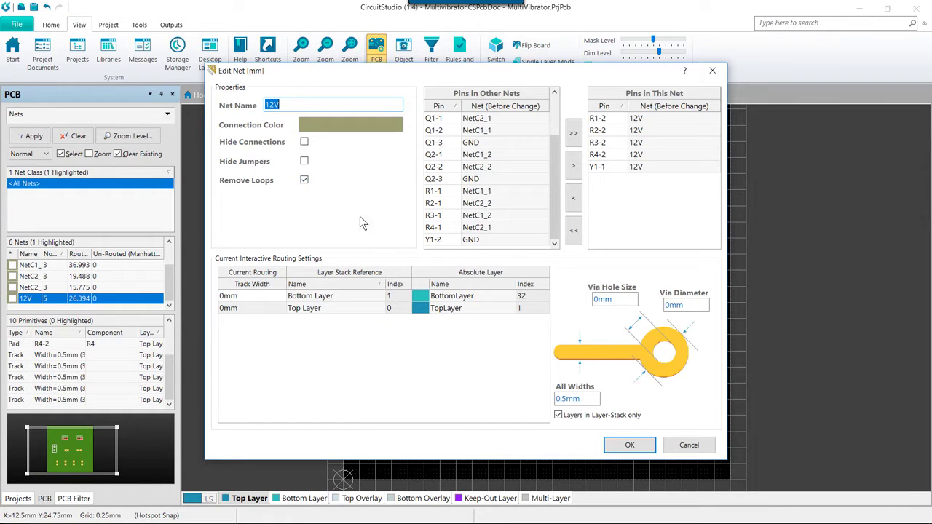
left_click(629, 446)
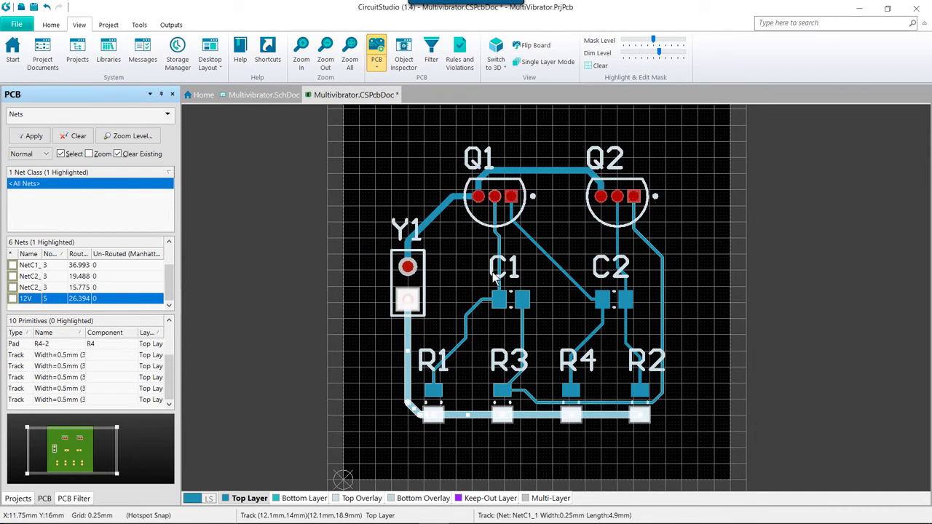
left_click(451, 278)
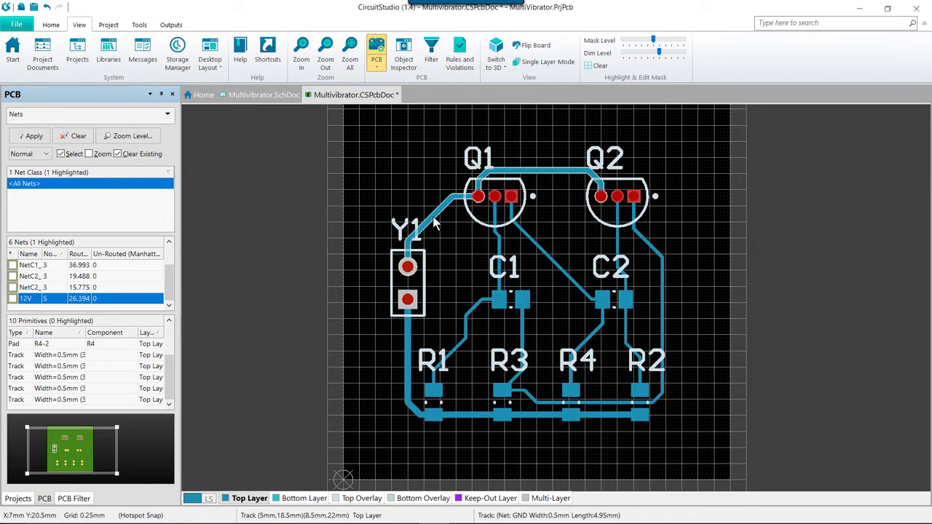
Step: Slide the diagonal GND track between Y1 and Q1 to a new position, cycling the routing conflict mode to Push Obstacles
mouse_move(439, 211)
left_mouse_down()
mouse_move(430, 218)
mouse_move(422, 209)
mouse_move(433, 219)
left_mouse_up()
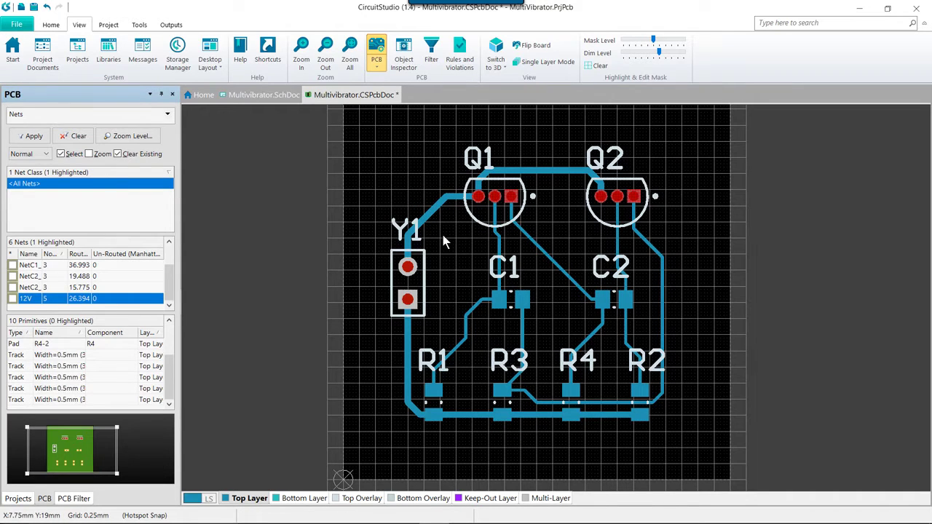
left_click_drag(432, 211, 429, 211)
key("shift+r")
key("shift+r")
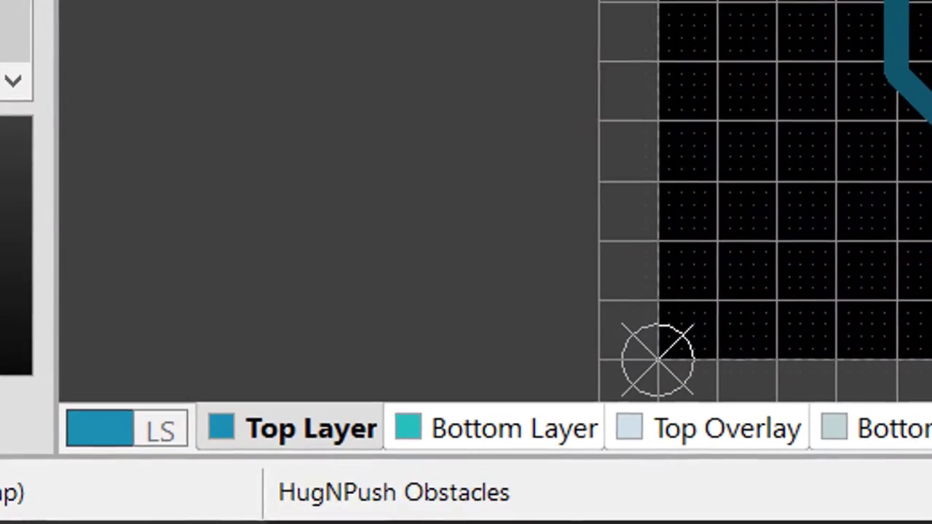
key("shift+r")
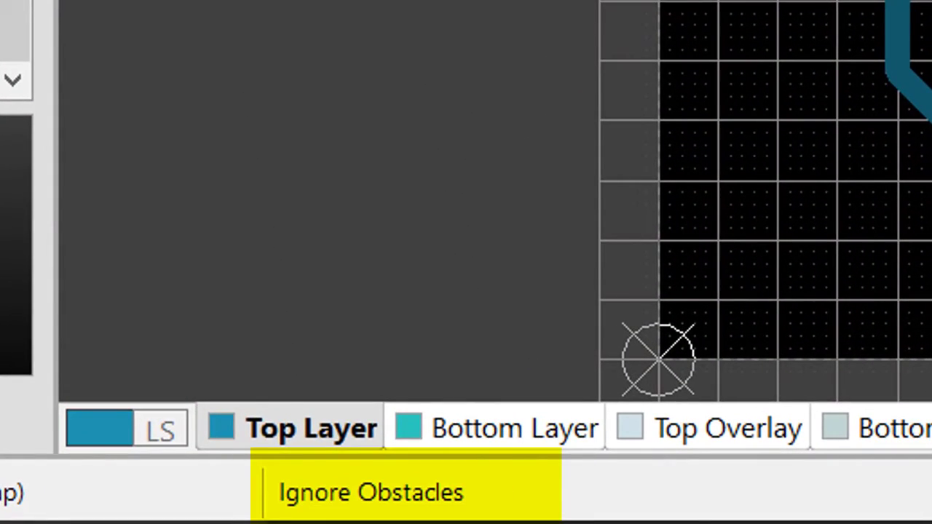
key("shift+r")
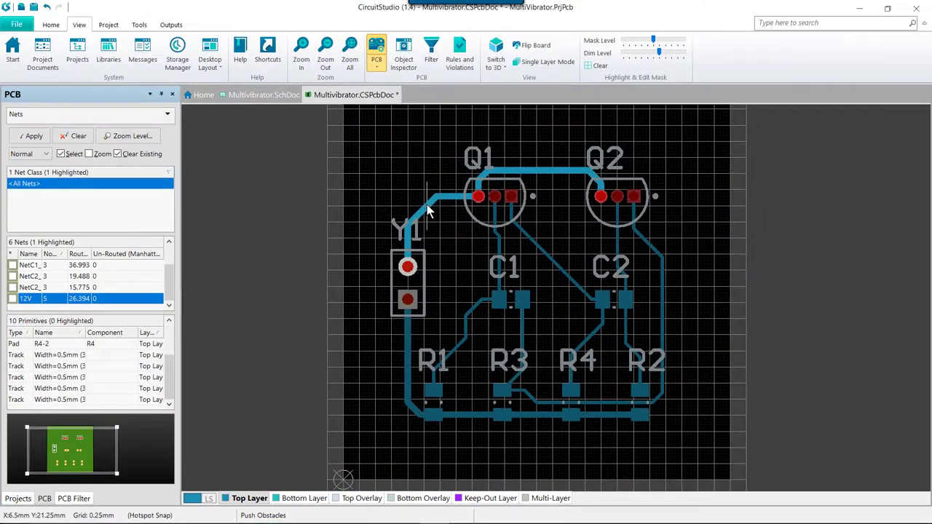
left_click_drag(429, 211, 441, 233)
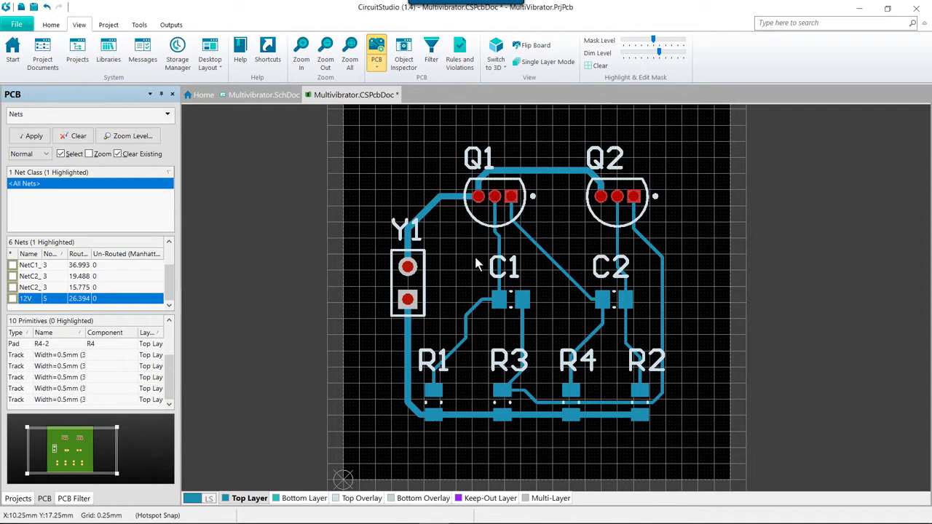
Step: Reroute the NetC1_1 track from R1 pad 1 to the nearer pad of C1 using 90-degree corners
scroll(487, 355, "up", 3, "ctrl")
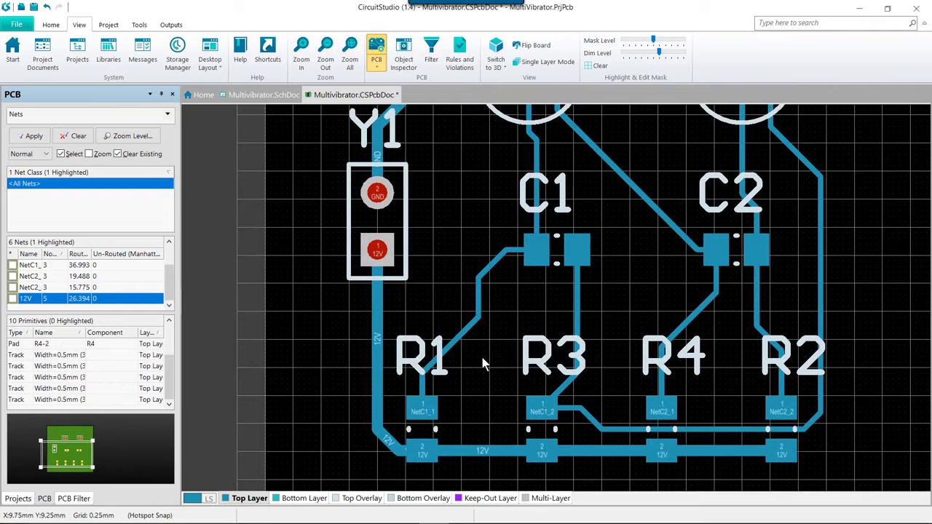
key("ctrl+w")
left_click(422, 411)
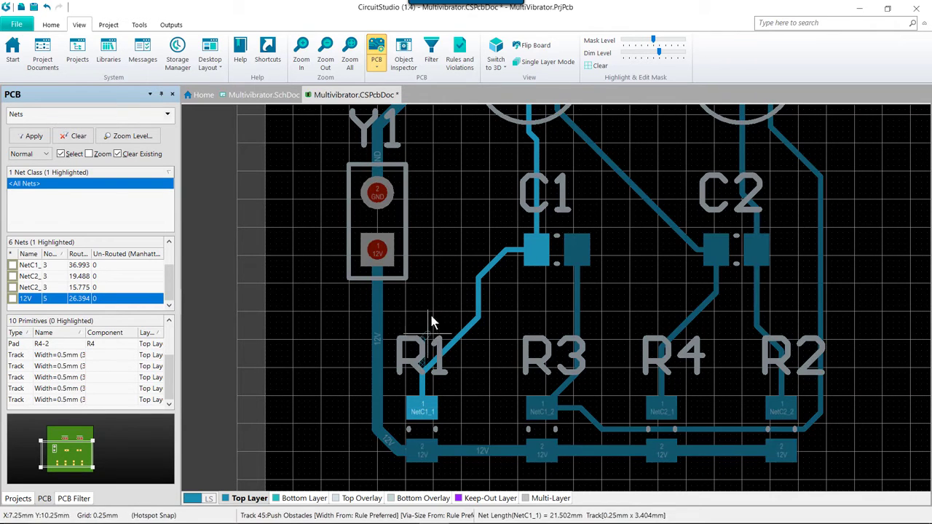
key("shift+space")
key("shift+space")
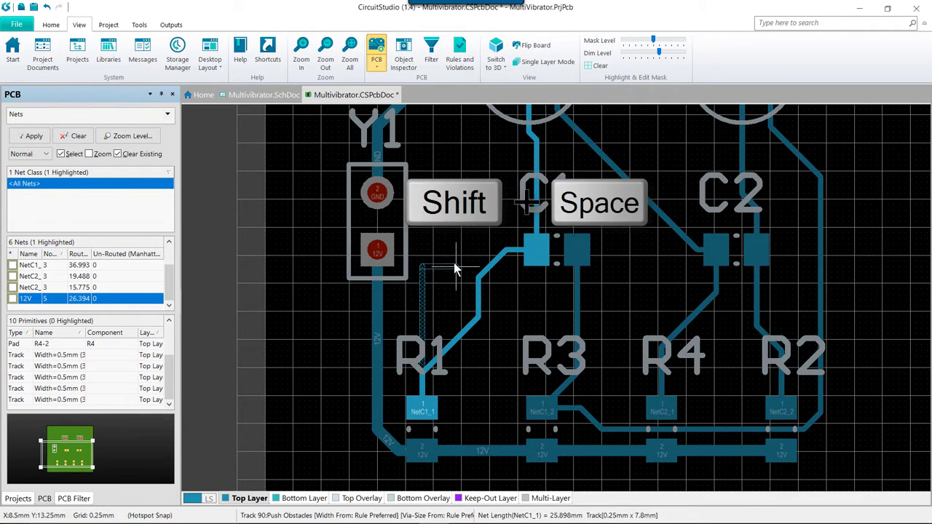
left_click(536, 253)
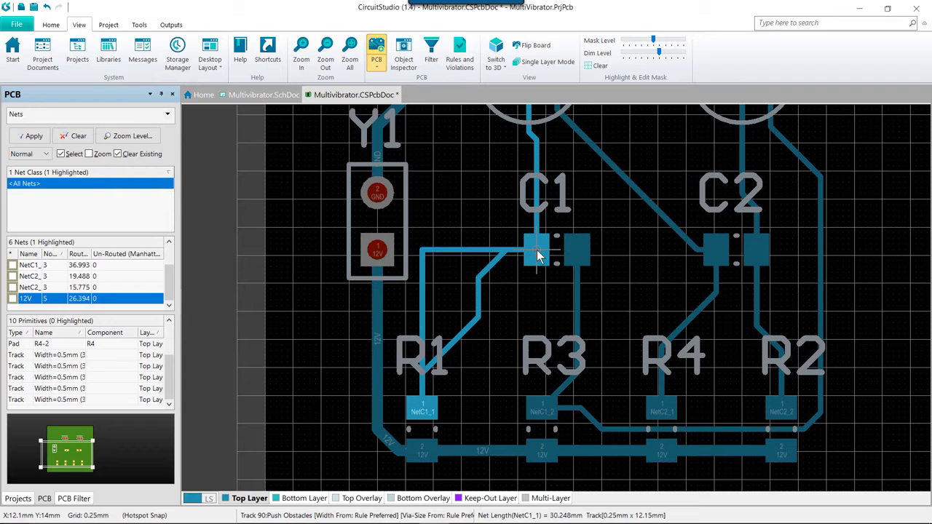
right_click(537, 250)
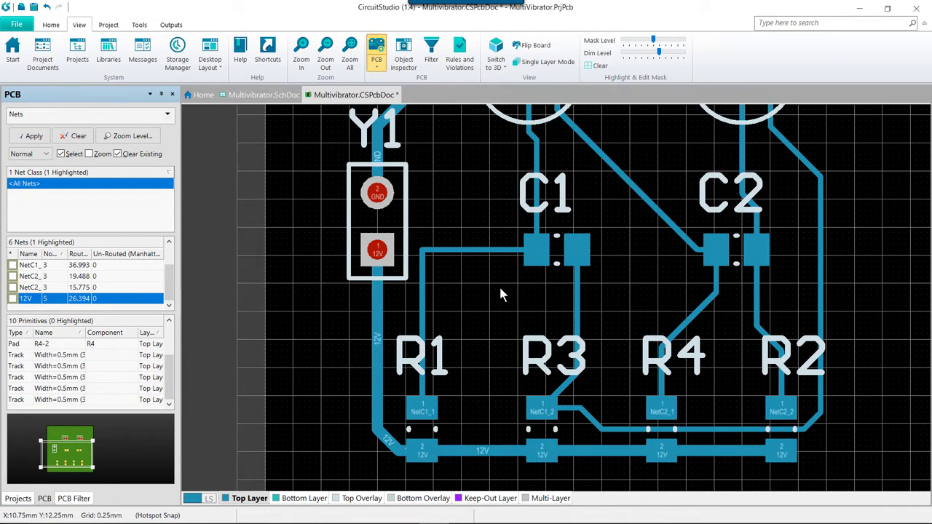
Step: Pull the square corner of the new R1-to-C1 track inward so it becomes a 45-degree diagonal segment
left_click(424, 254)
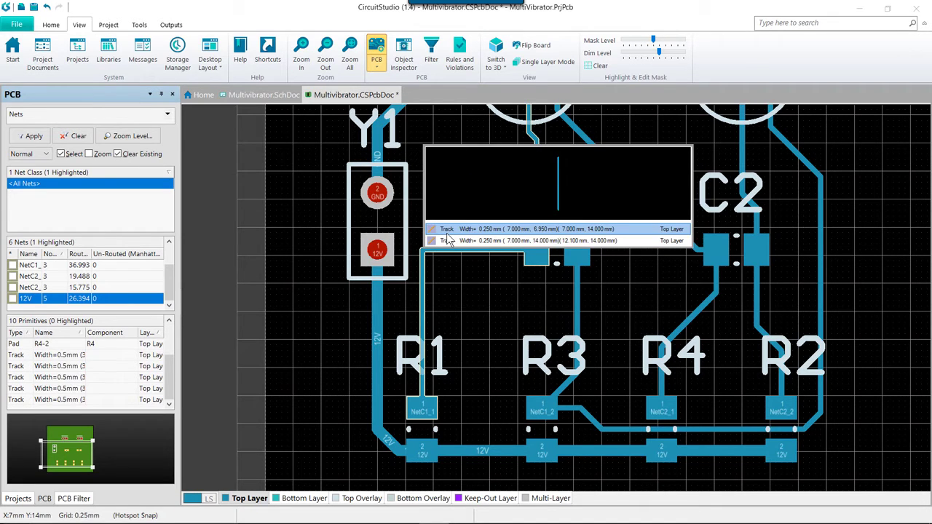
left_click(447, 232)
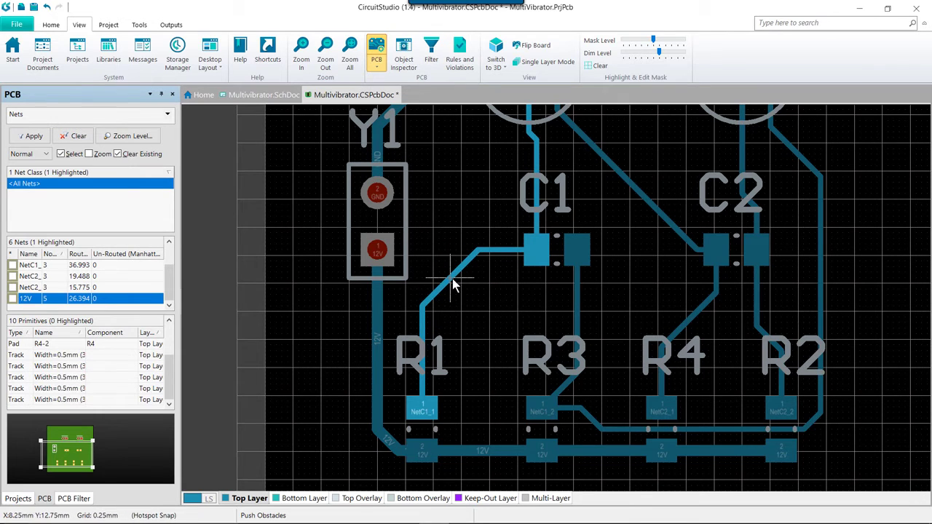
left_click(452, 285)
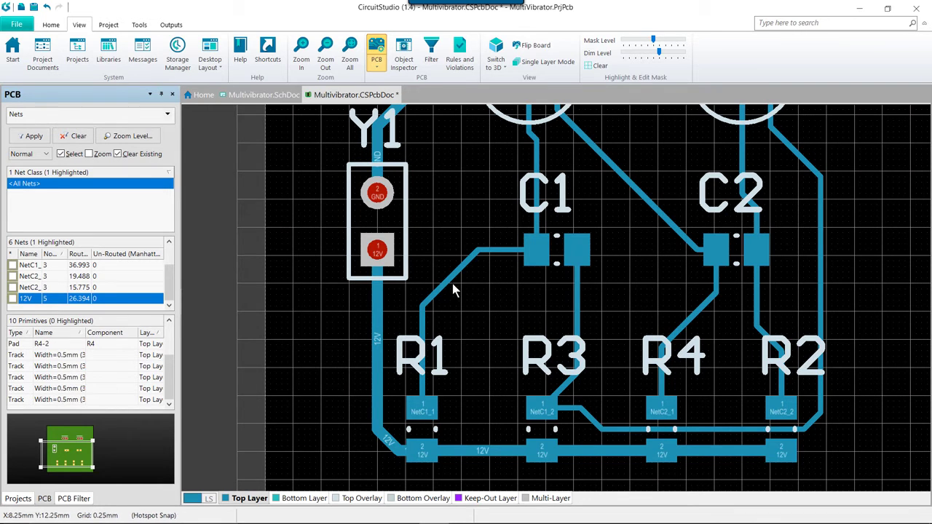
Step: Shift the diagonal segment of the R1-to-C1 track outward into a stepped path and move it back into line
left_click(467, 270)
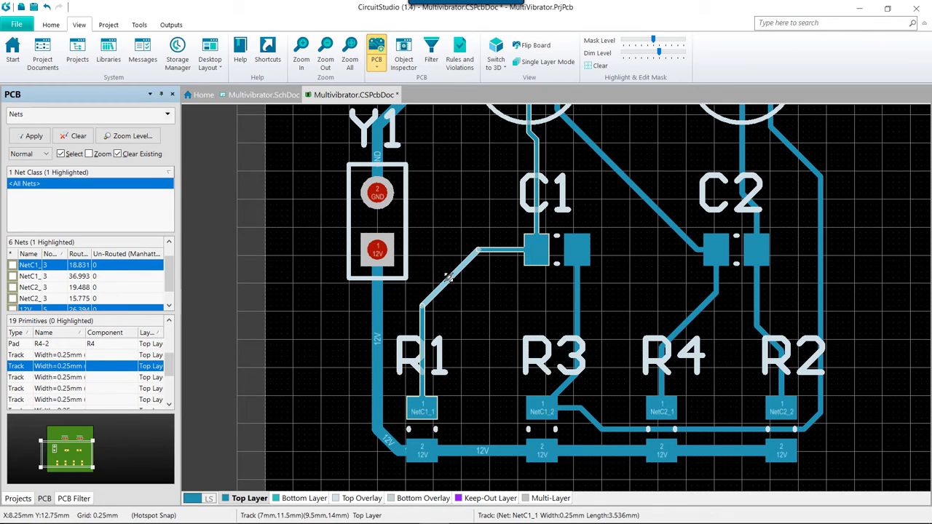
left_click_drag(449, 277, 441, 267)
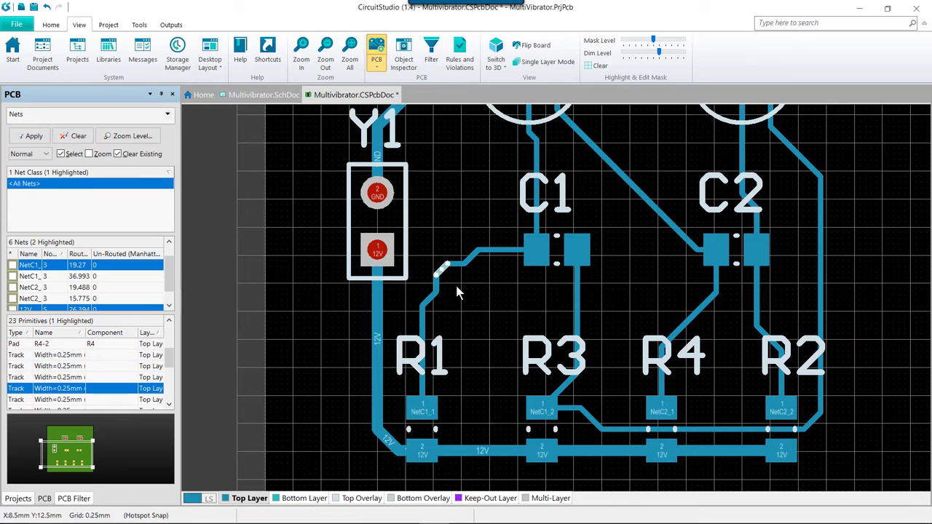
key("ctrl+w")
left_click(442, 270)
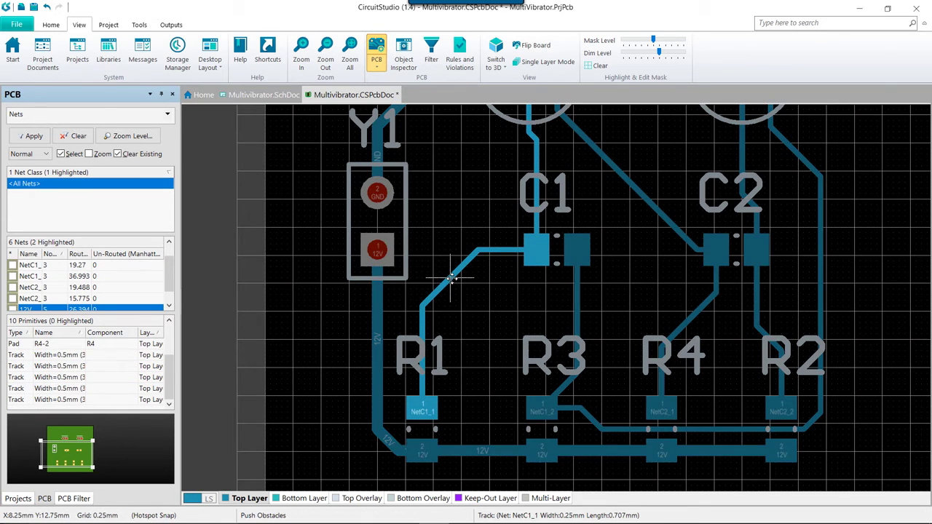
key("Escape")
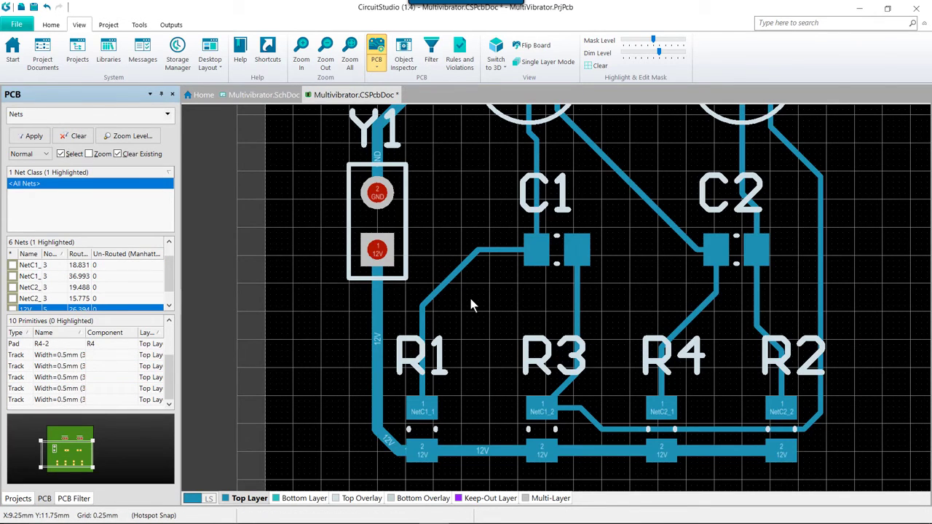
Step: Reroute the NetC1_2 track from R3 pad 1 to the adjacent C1 pad, cycling the corner style to Track 45
scroll(478, 309, "down", 2, "ctrl")
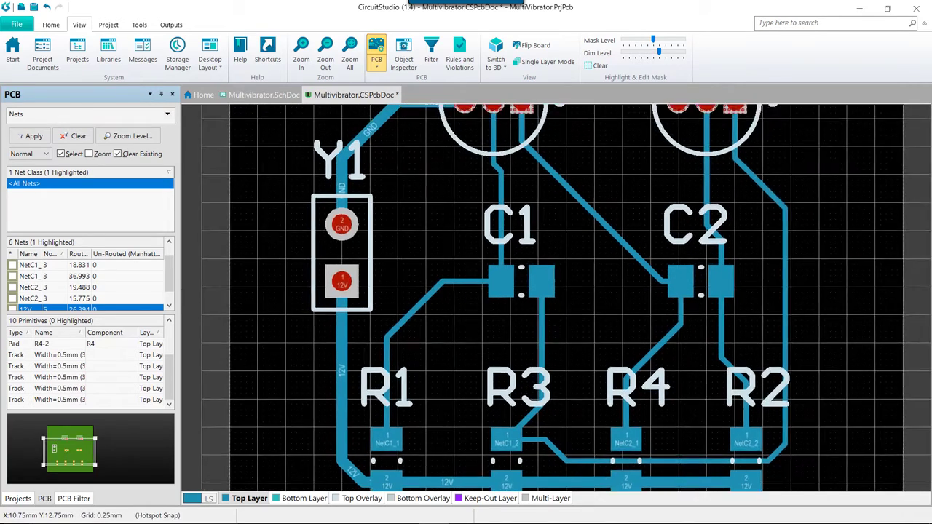
scroll(546, 371, "down", 1)
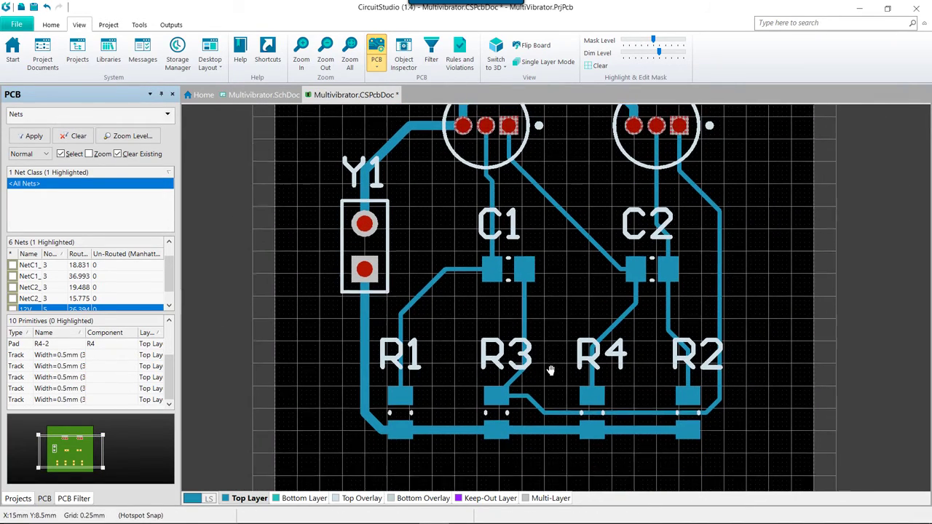
scroll(548, 367, "up", 1, "ctrl")
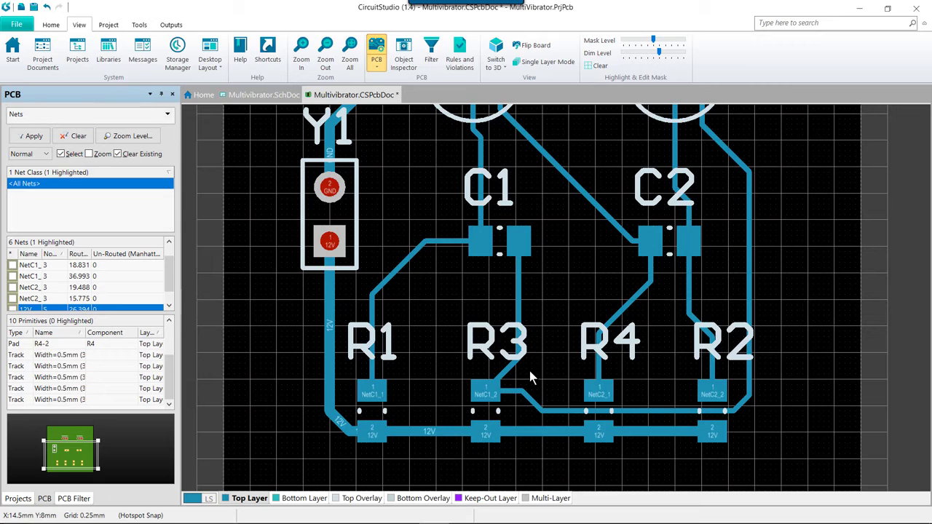
key("ctrl+w")
left_click(485, 390)
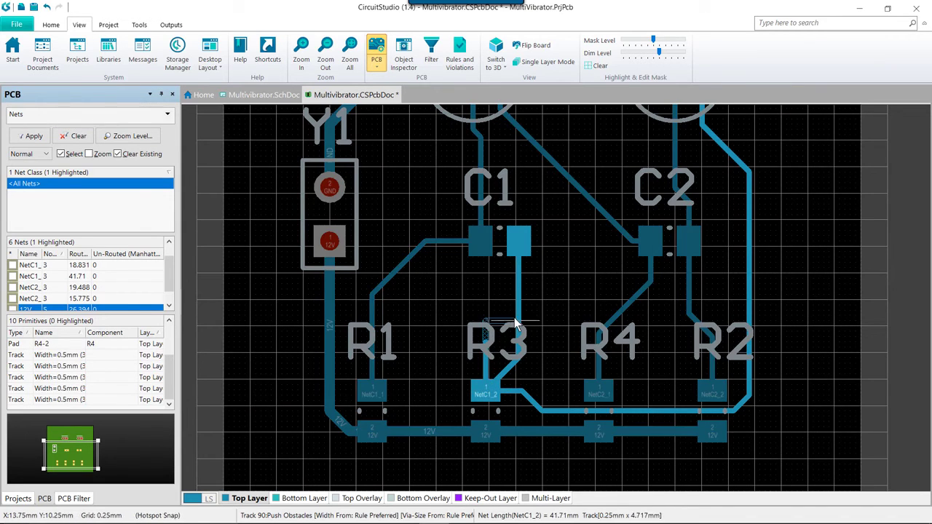
key("shift+space")
key("shift+space")
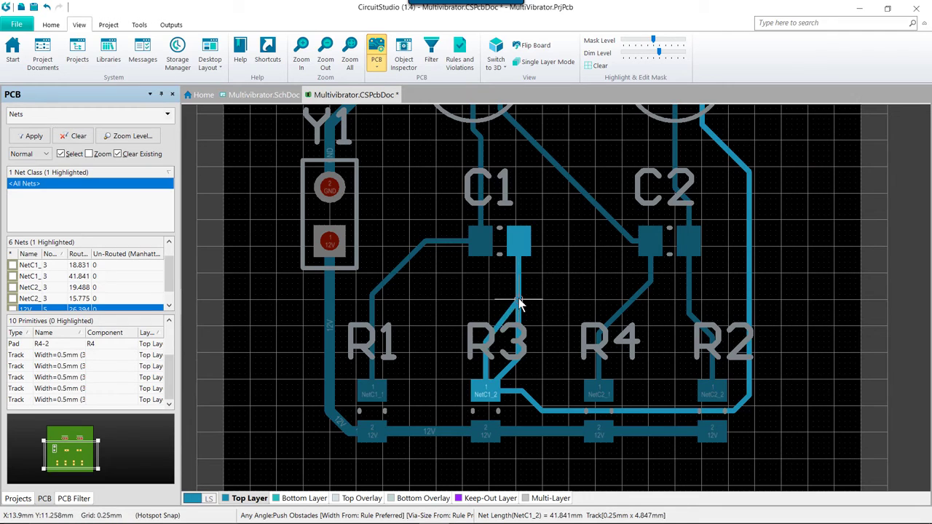
key("shift+space")
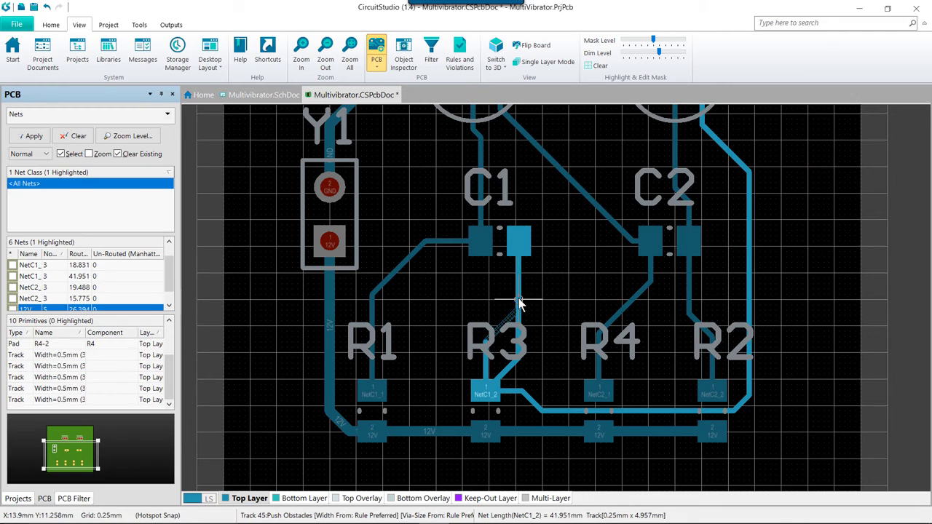
left_click(519, 240)
right_click(554, 244)
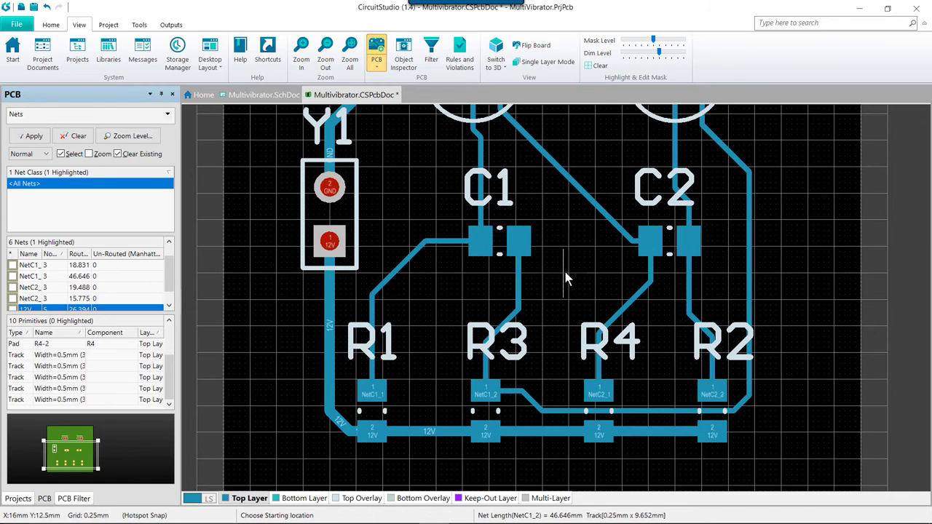
scroll(566, 269, "down", 3, "ctrl")
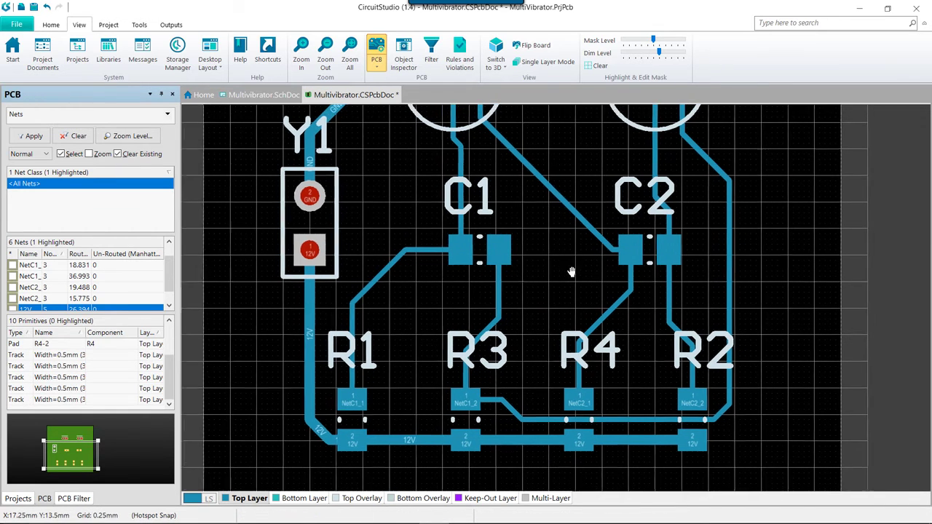
right_click_drag(566, 263, 546, 270)
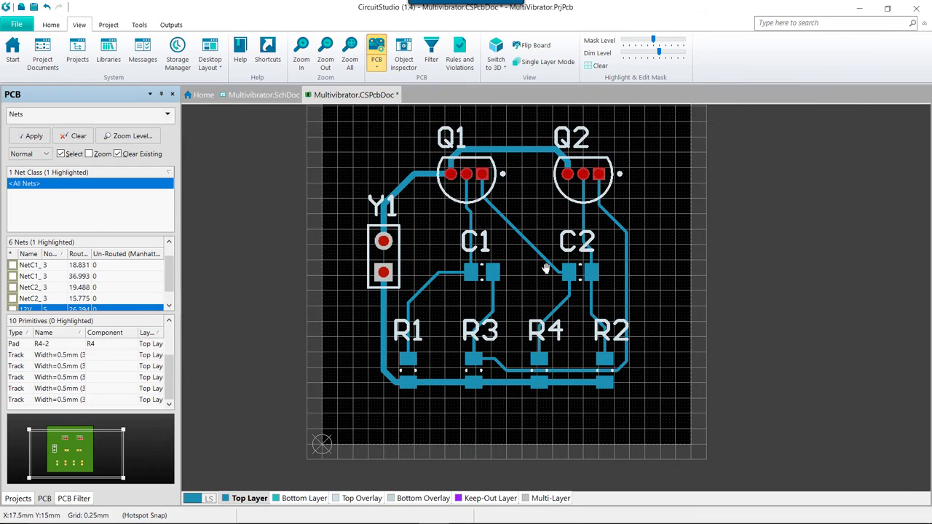